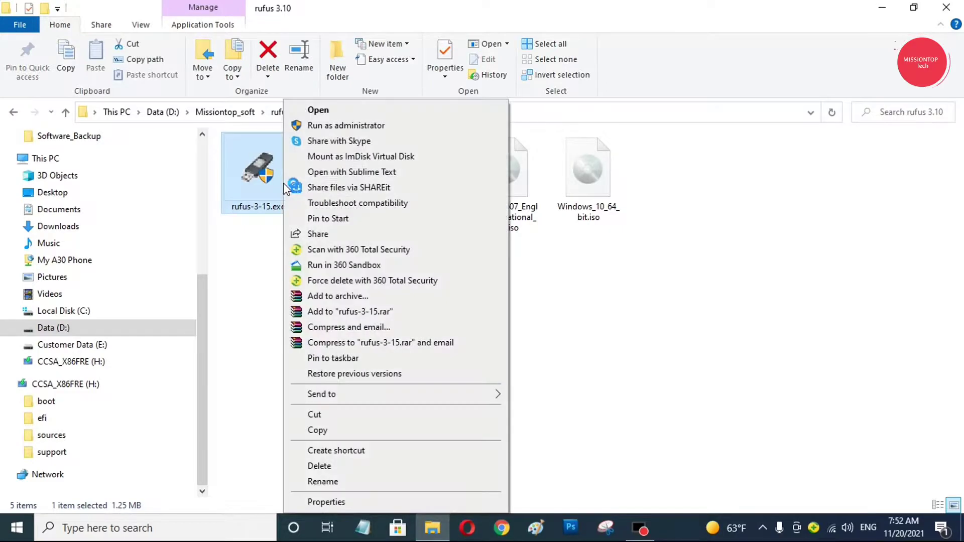
Launch rufus-3-15.exe from File Explorer and approve it with administrator rights
left_click(334, 111)
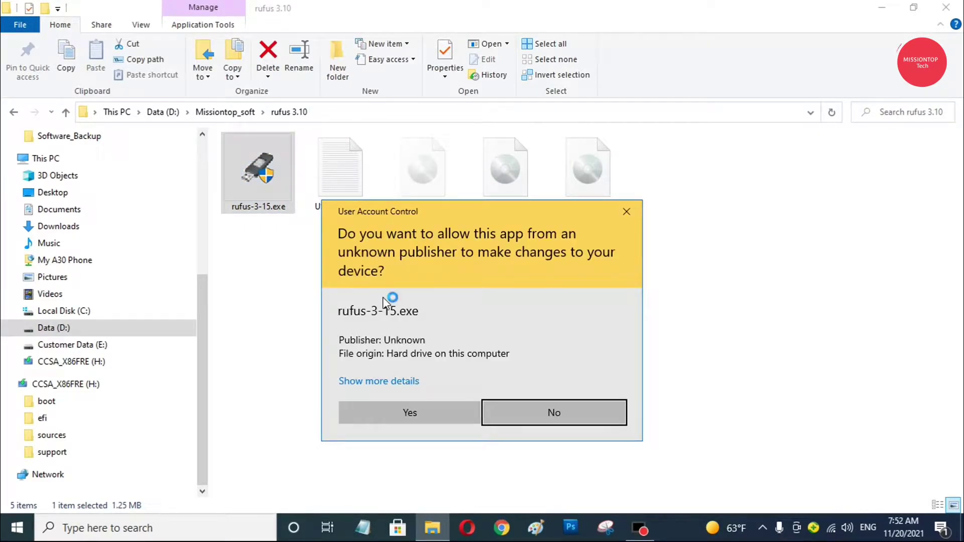
left_click(445, 415)
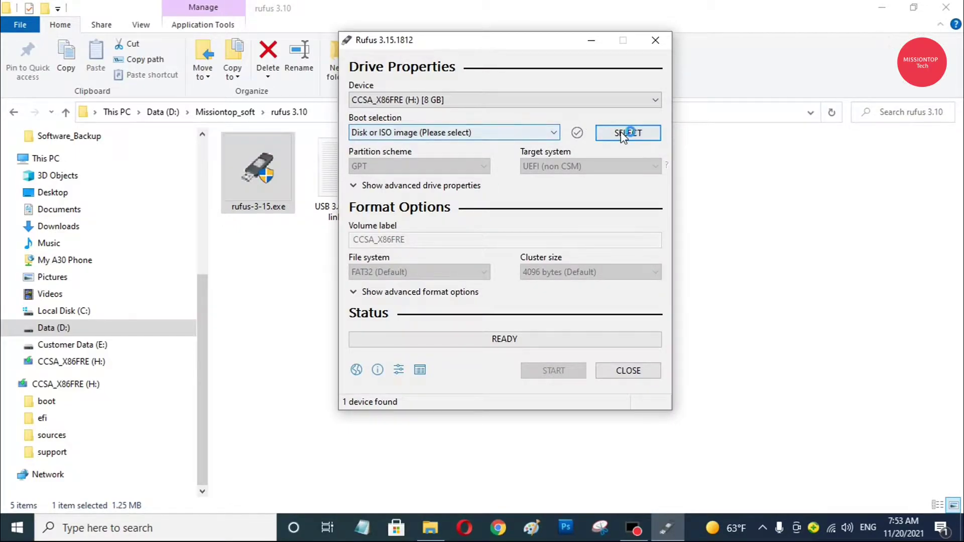
Keep CCSA_X86FRE (H:) as the device and load Windows_10_64_bit.iso as the boot image
left_click(661, 102)
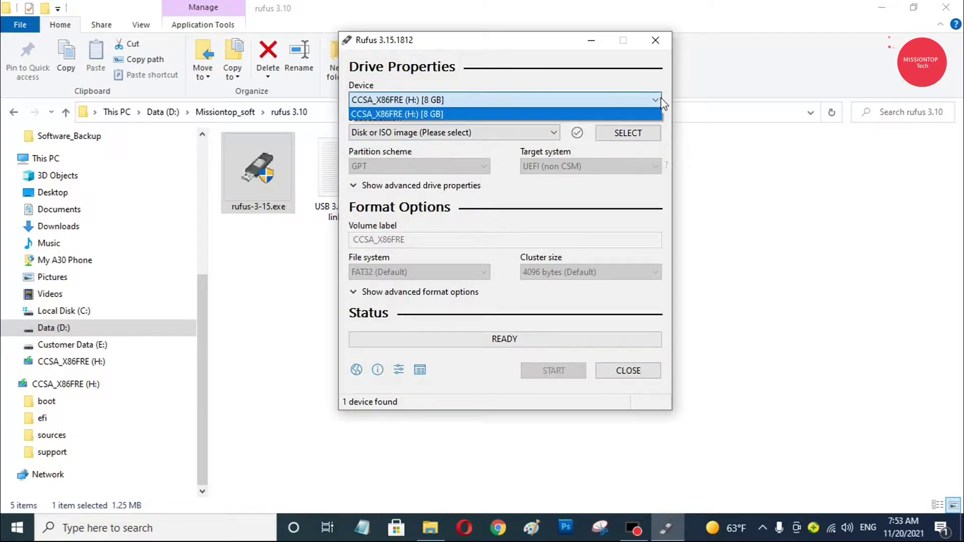
left_click(660, 100)
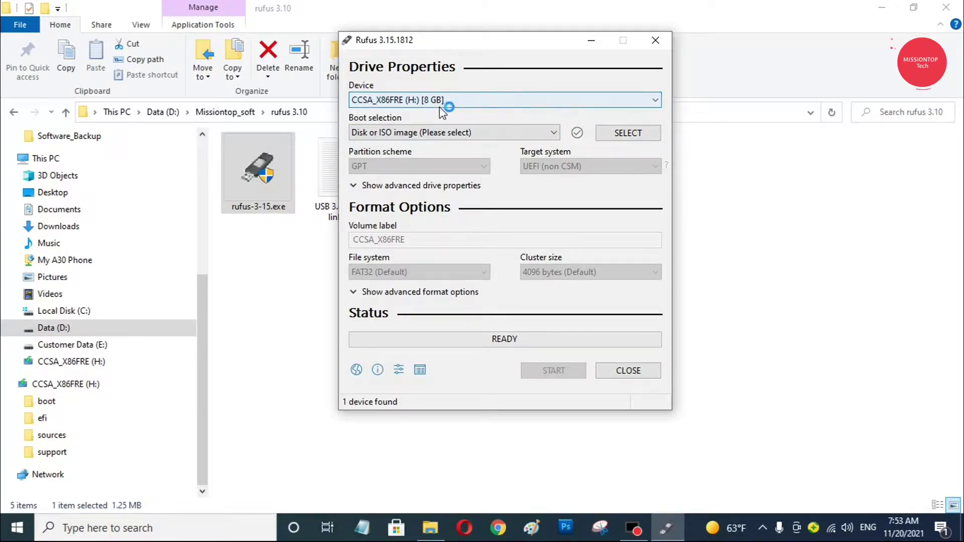
left_click(629, 133)
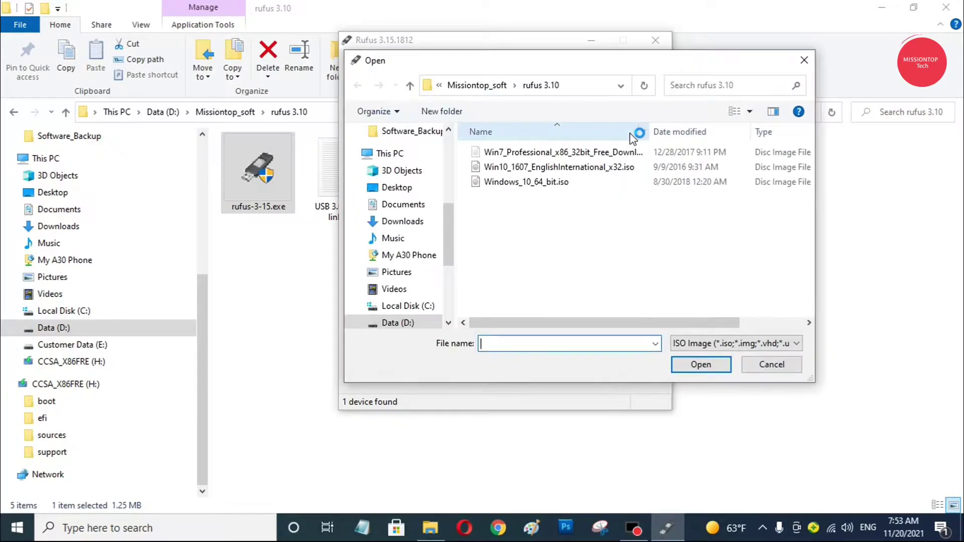
left_click(531, 183)
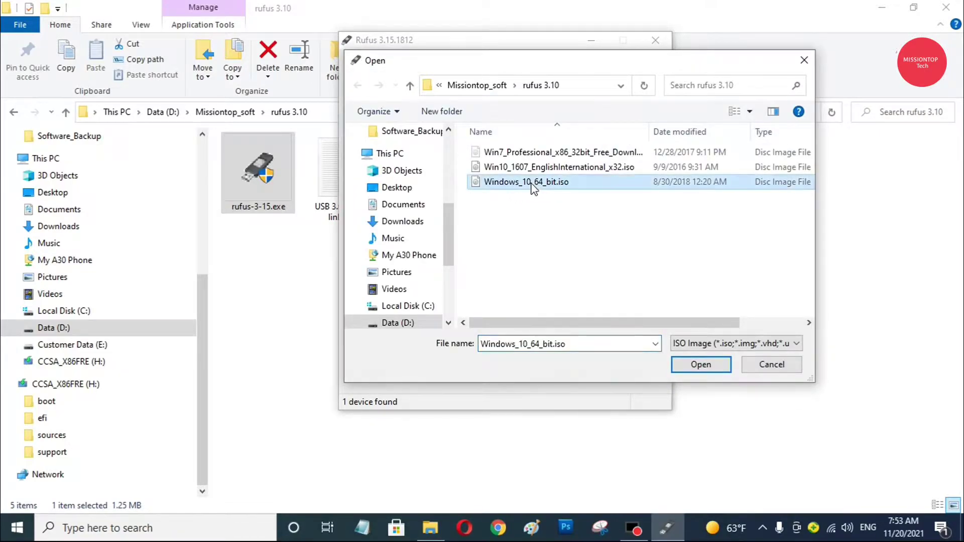
left_click(701, 365)
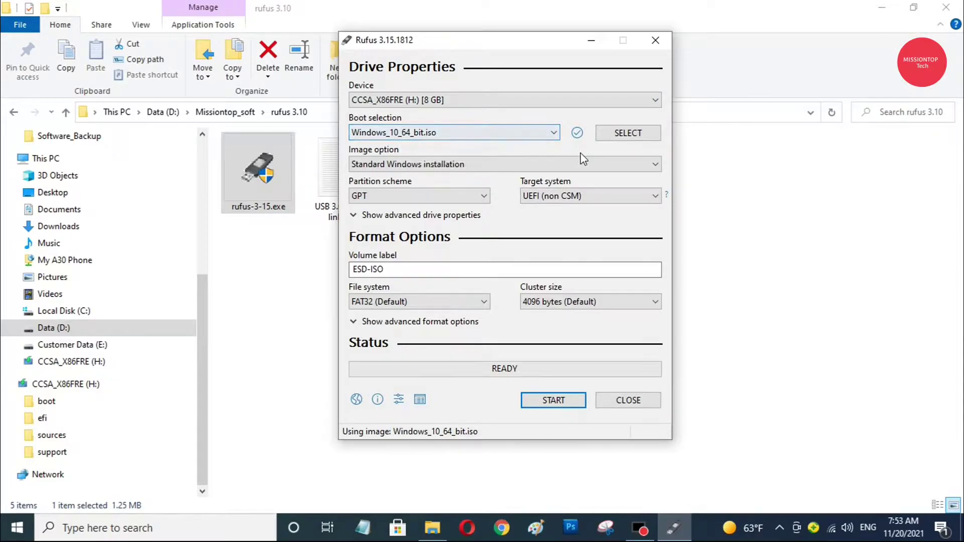
Keep Standard Windows installation as the image option and set the partition scheme to MBR
left_click(442, 161)
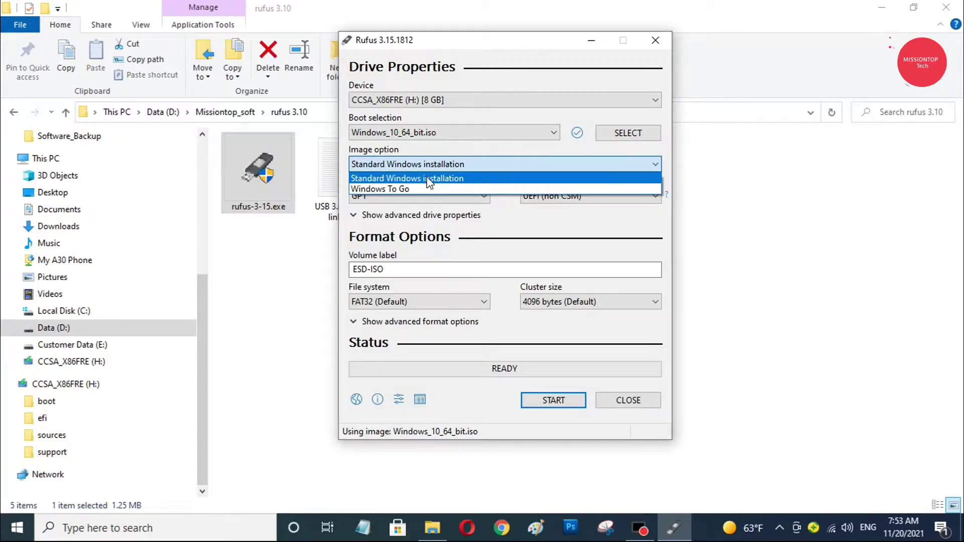
left_click(429, 179)
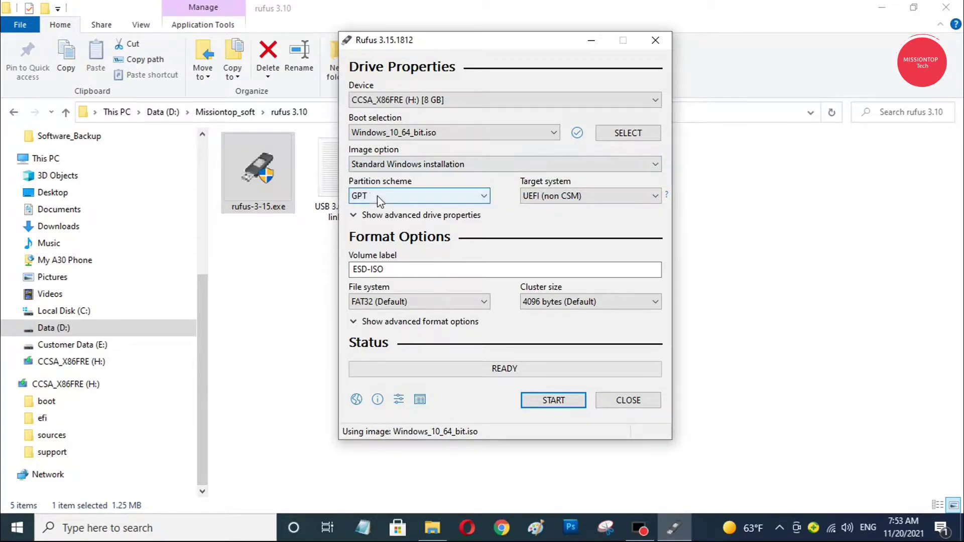
left_click(484, 197)
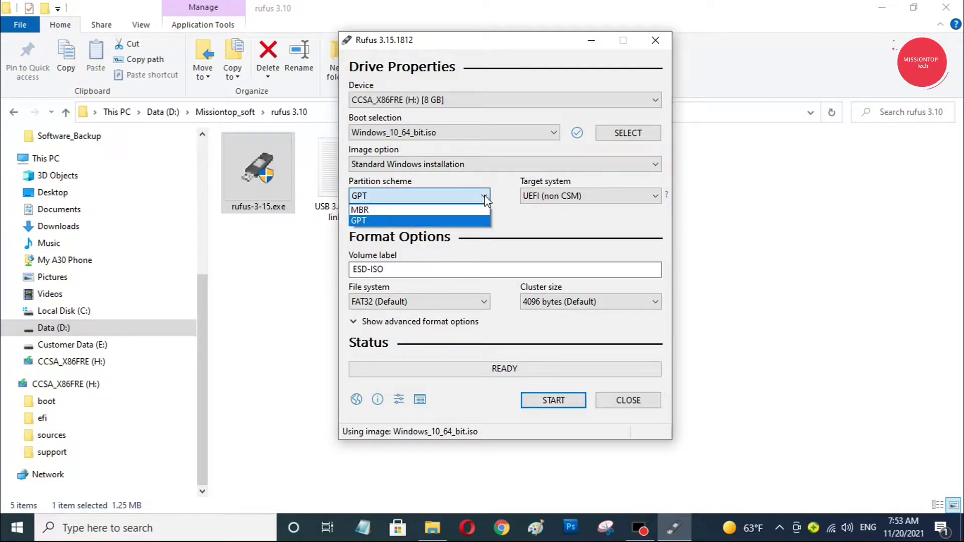
left_click(415, 211)
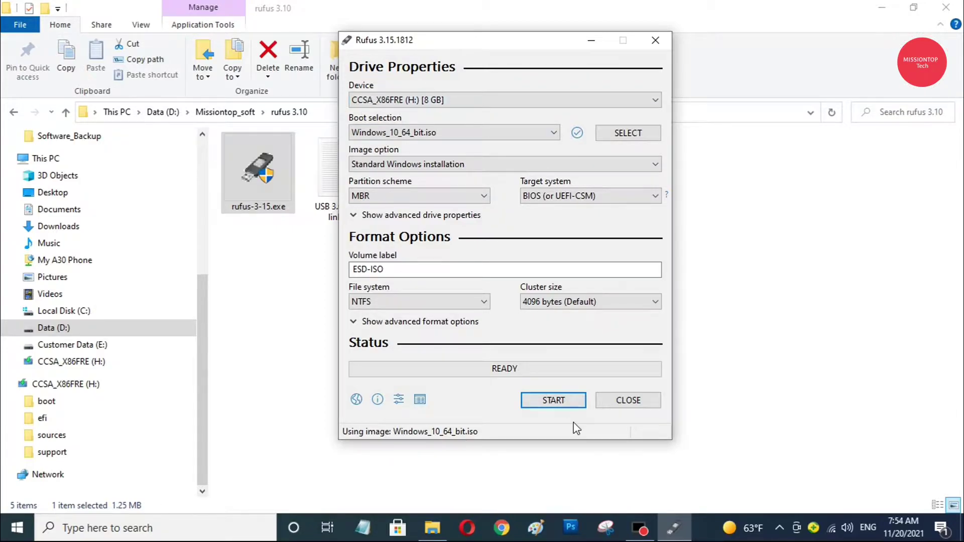
Start writing the image to the 8 GB drive, accepting that all its data will be destroyed
left_click(565, 400)
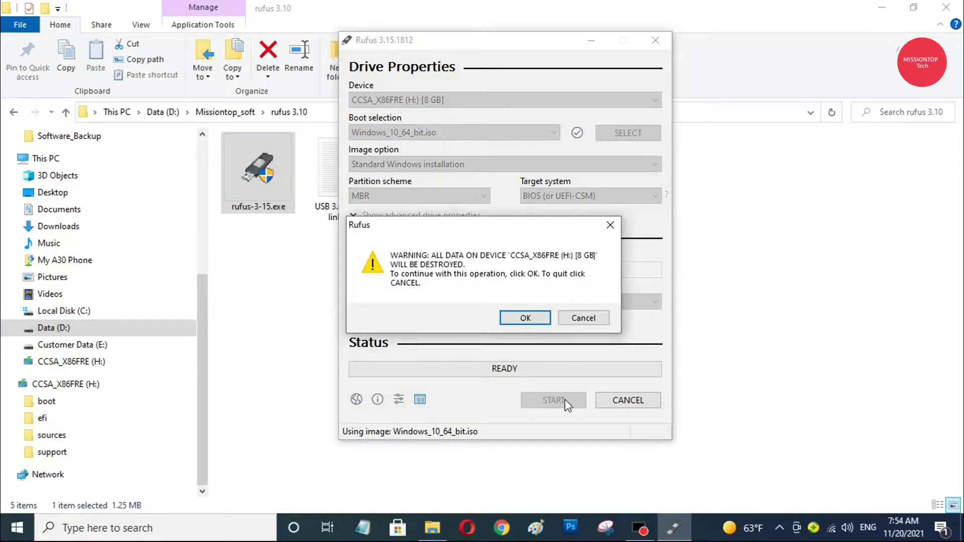
left_click(542, 321)
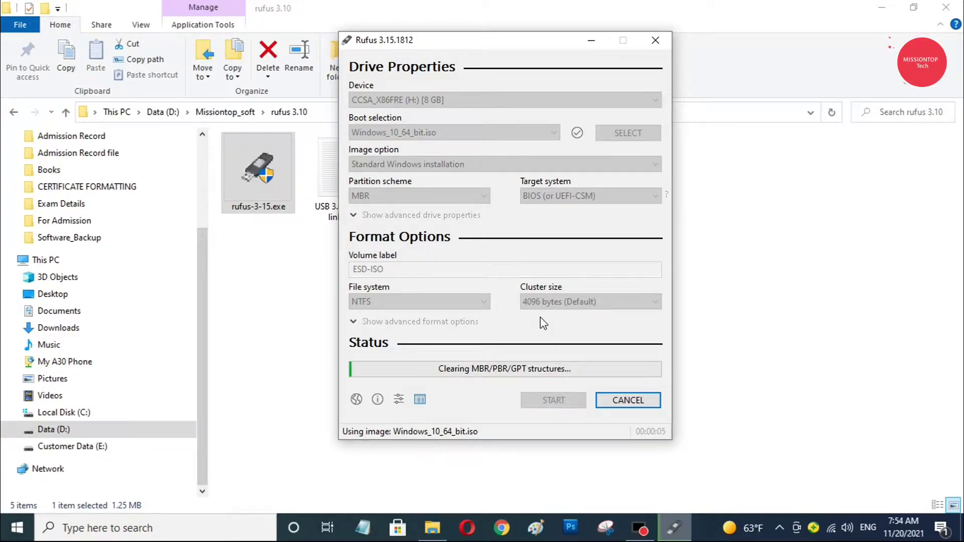
Open This PC in a new Explorer window snapped right, with the rufus 3.10 folder snapped left
key("super+e")
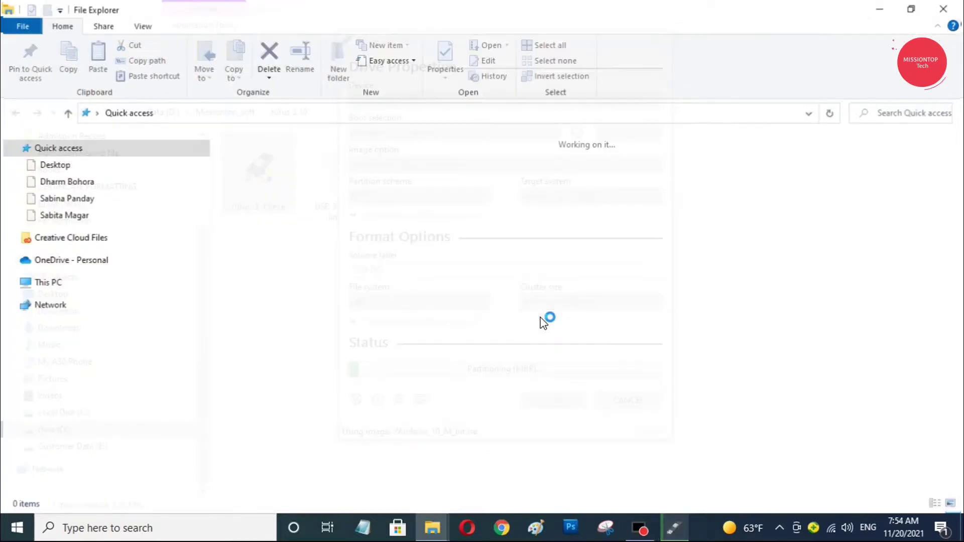
left_click(54, 402)
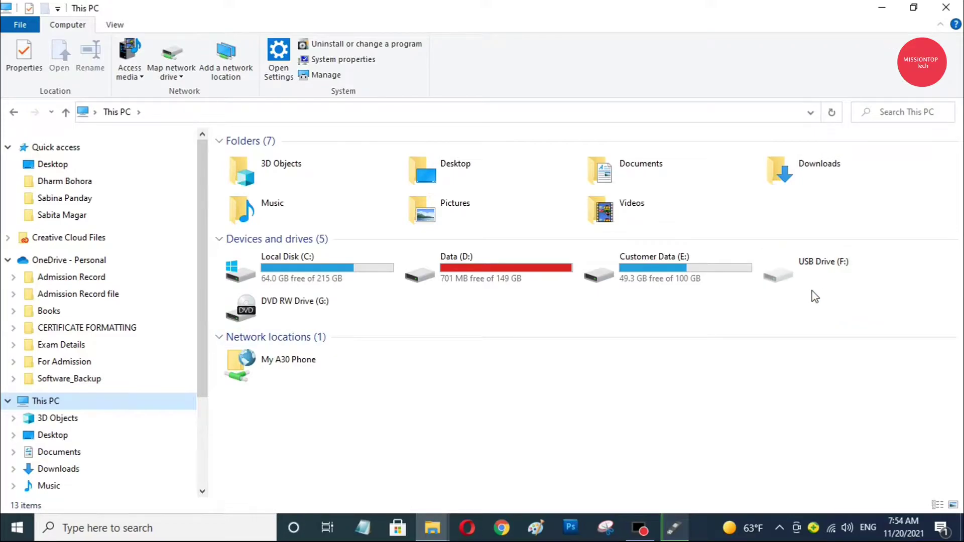
double_click(622, 11)
left_click_drag(703, 52, 962, 201)
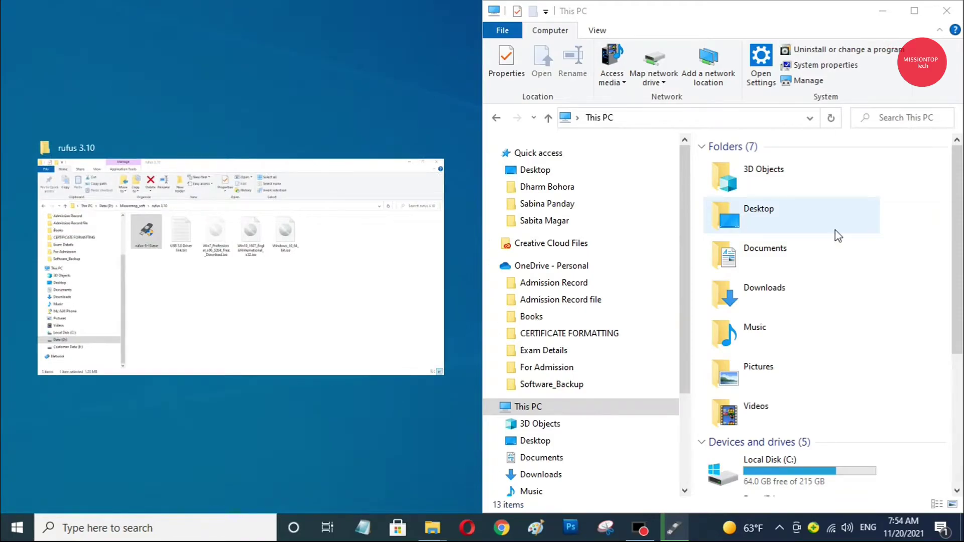
scroll(888, 305, "down", 5)
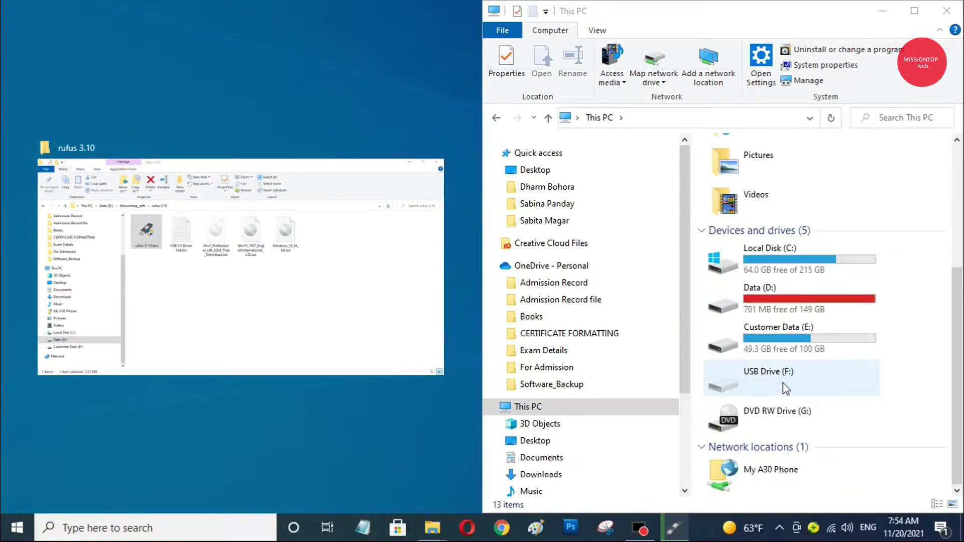
key("Return")
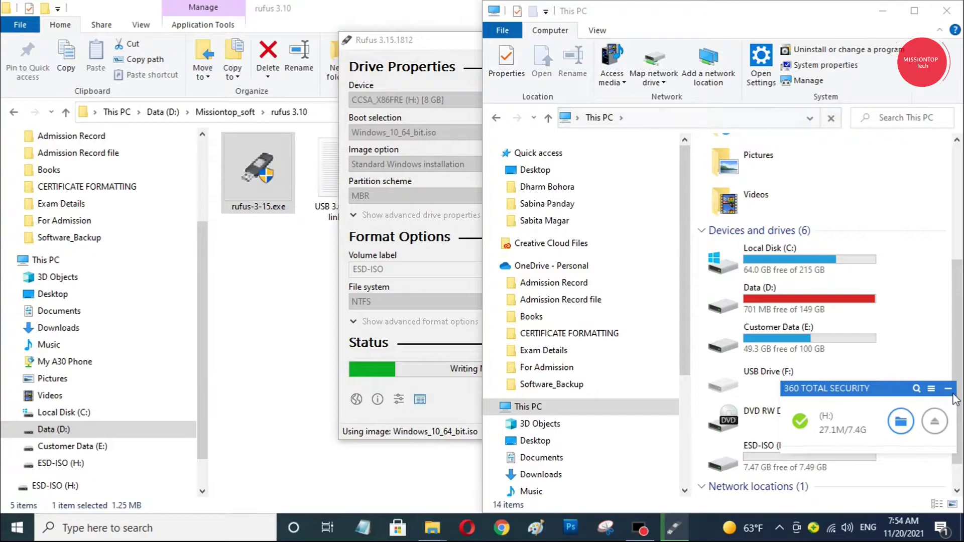
Dismiss the security popup and open the ESD-ISO (H:) drive beside the copying Rufus window
left_click(949, 389)
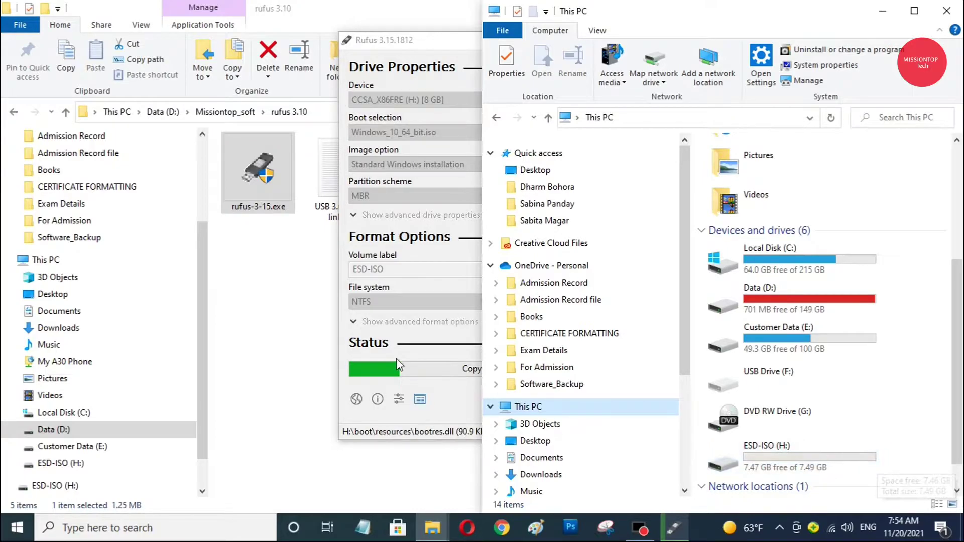
left_click(414, 39)
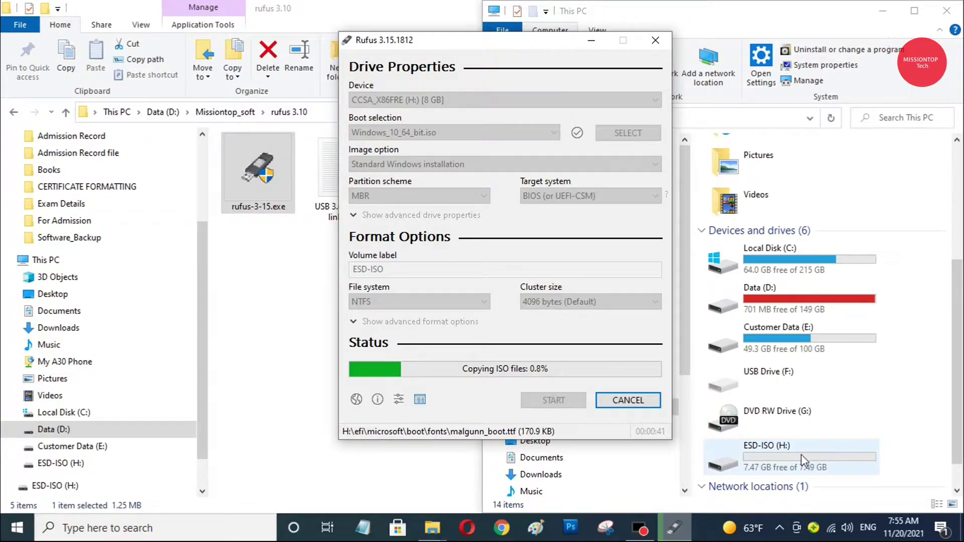
left_click(846, 459)
right_click(843, 456)
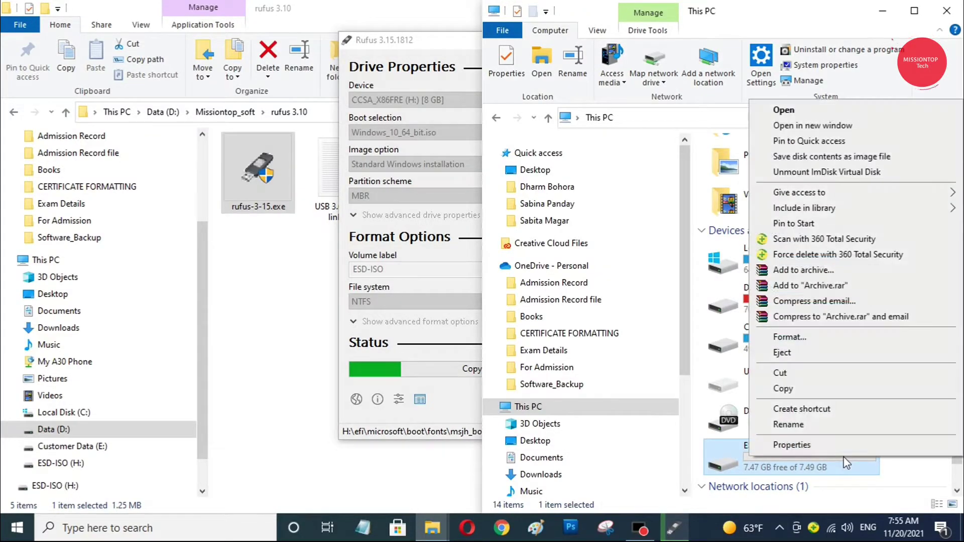
left_click(783, 111)
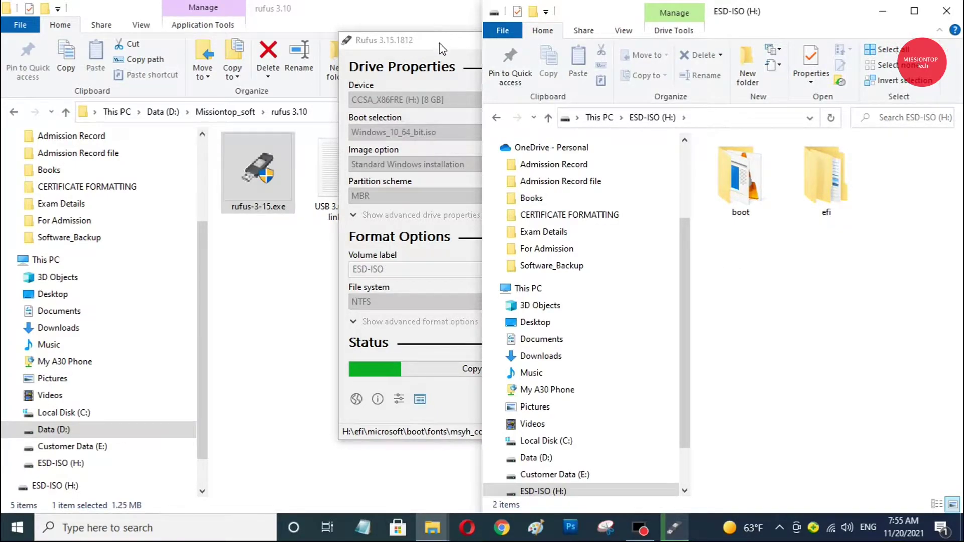
Bring Rufus to the front and wait for the ISO file copy to finish
left_click(401, 48)
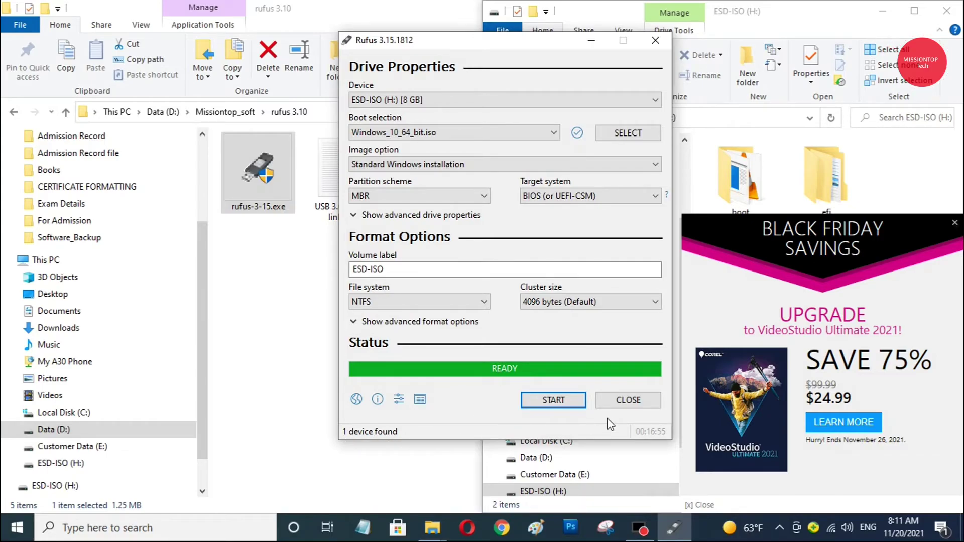
Close Rufus and view the ESD-ISO (H:) drive maximized, showing boot, efi, sources and setup.exe
left_click(632, 402)
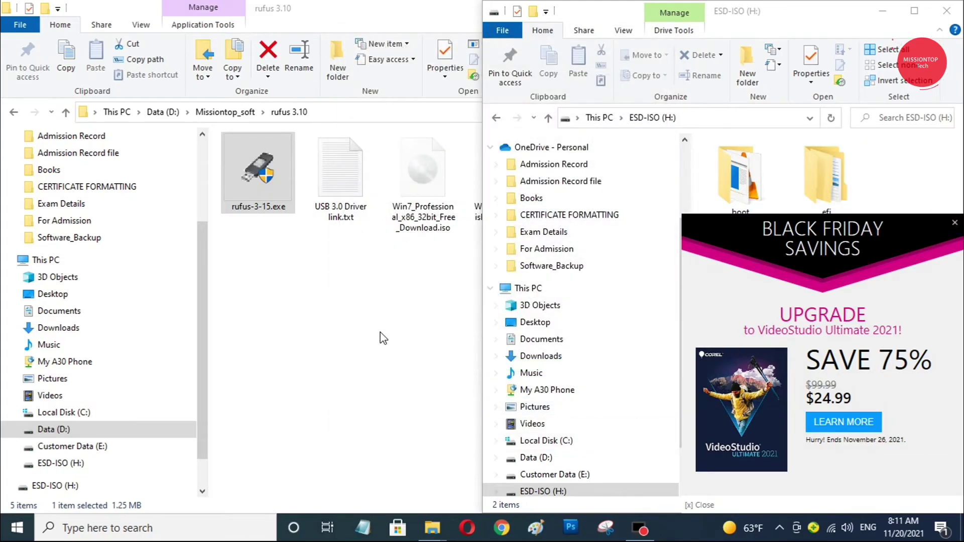
left_click(912, 185)
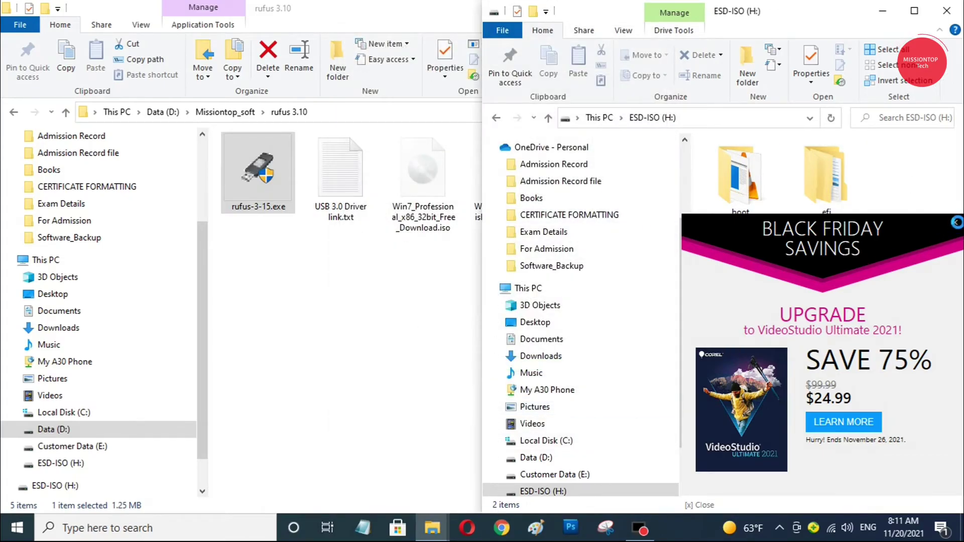
key("super+Up")
left_click(64, 469)
left_click(64, 486)
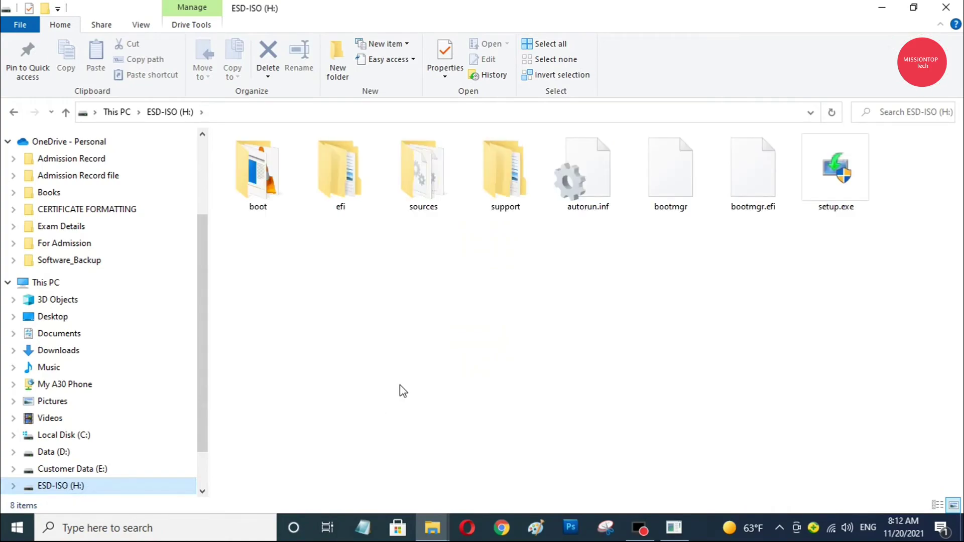
left_click_drag(830, 285, 658, 207)
left_click_drag(294, 150, 263, 140)
left_click(768, 277)
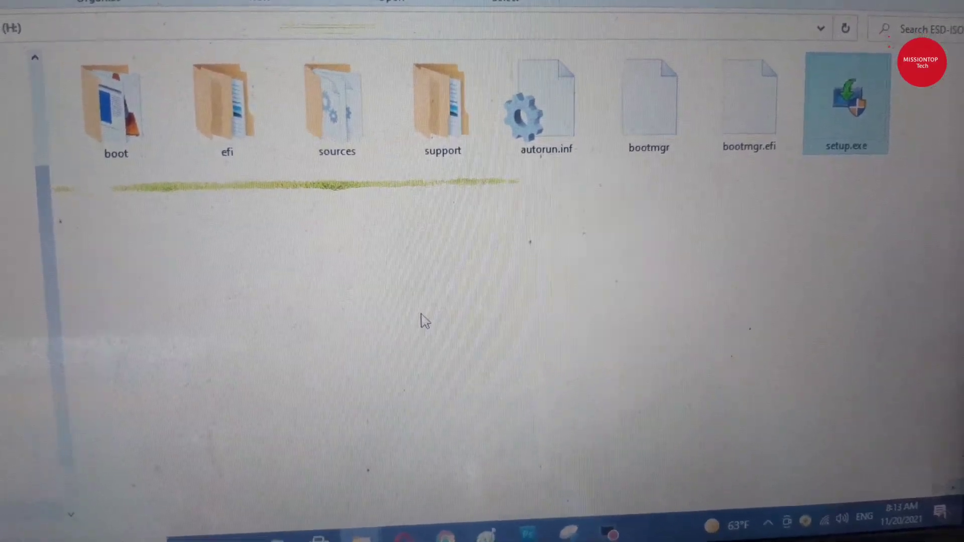